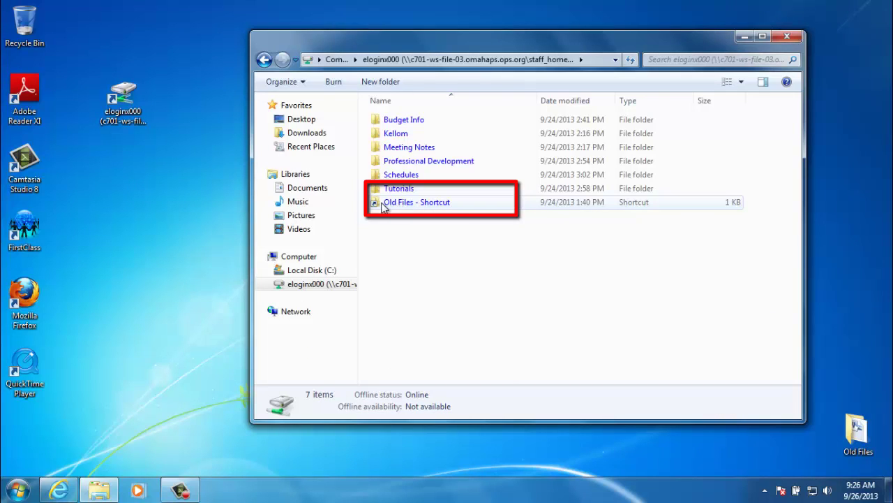
Open the Old Files shortcut and move the Personal, Pictures and Videos folders from it to the desktop.
double_click(382, 204)
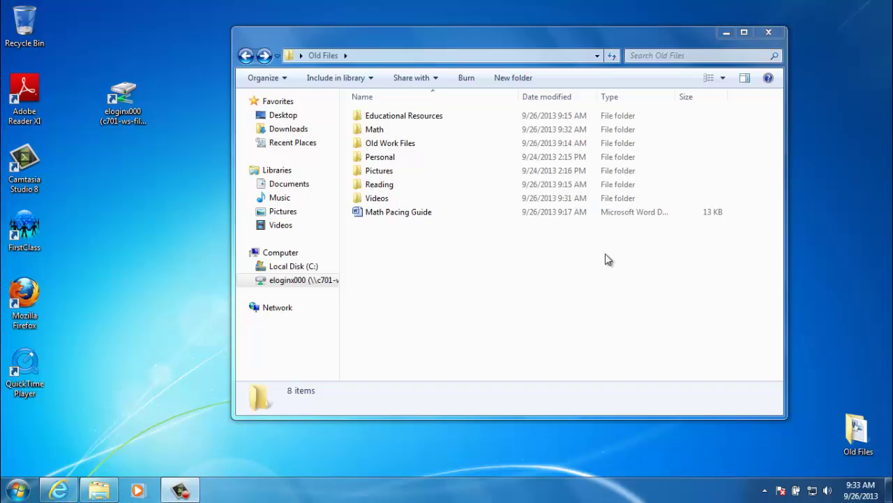
left_click(392, 159)
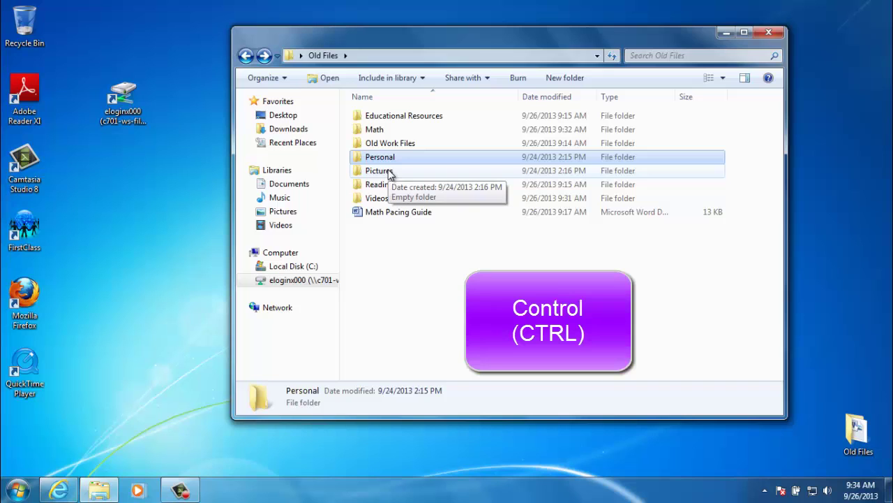
left_click(380, 171, "ctrl")
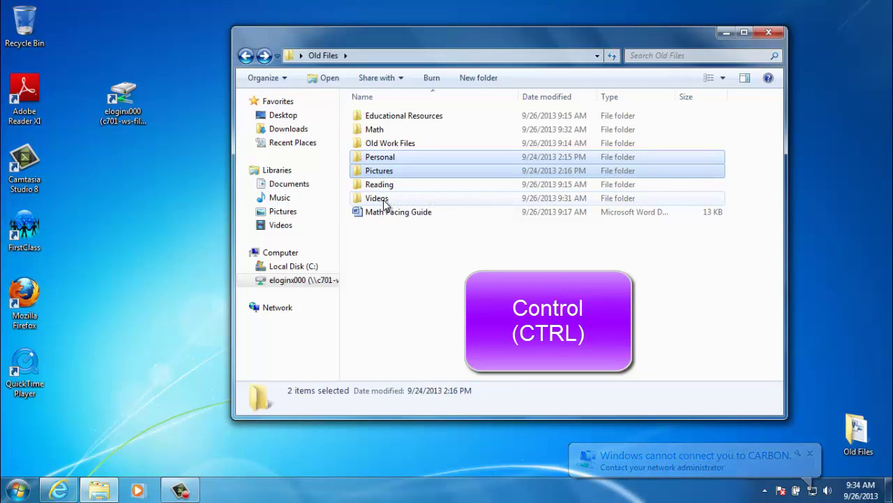
left_click(383, 200, "ctrl")
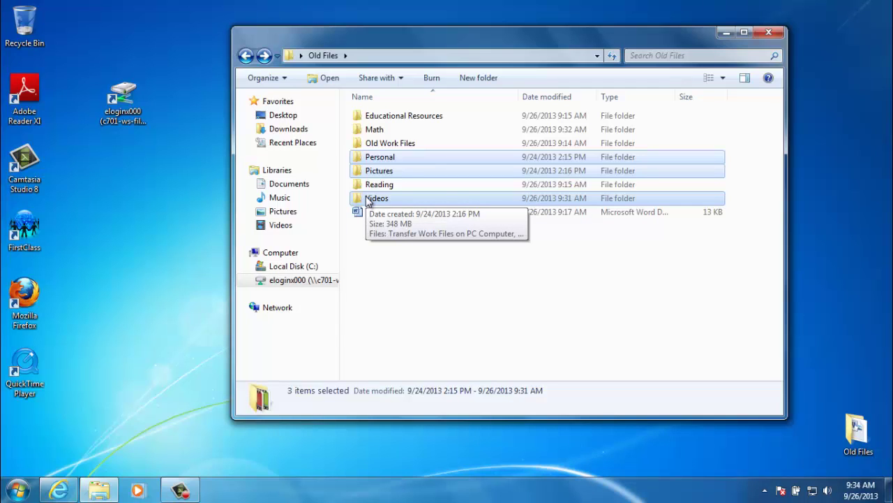
left_click_drag(368, 201, 144, 270)
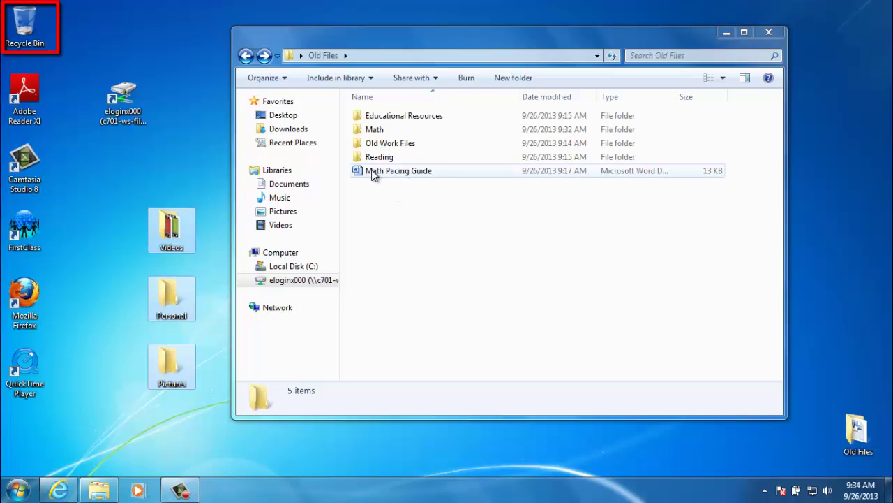
Move the Math Pacing Guide document into the Math folder within Old Files and check that folder's contents summary.
left_click_drag(373, 173, 377, 131)
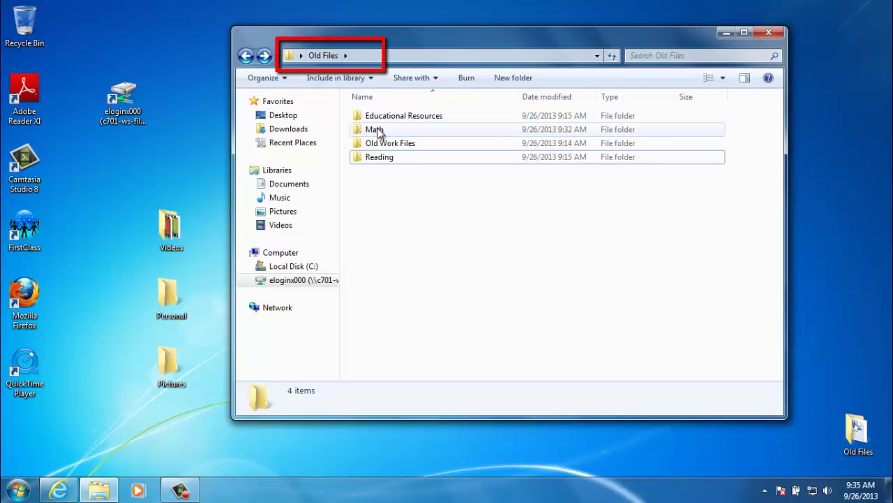
mouse_move(377, 129)
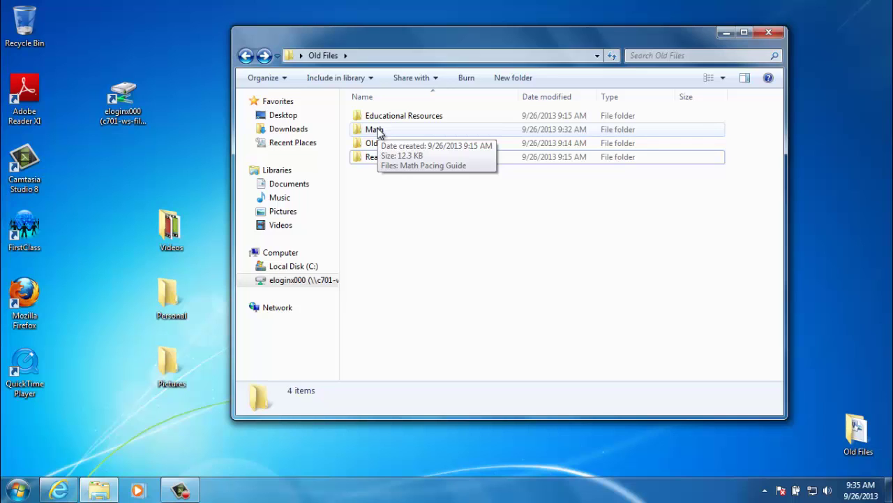
Open the home network drive in a second window and arrange it side by side with the Old Files window.
left_click(18, 489)
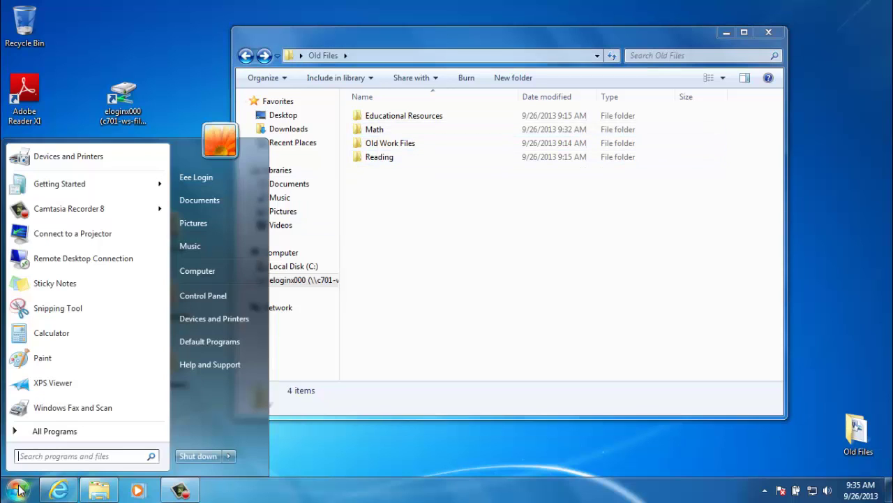
left_click(204, 271)
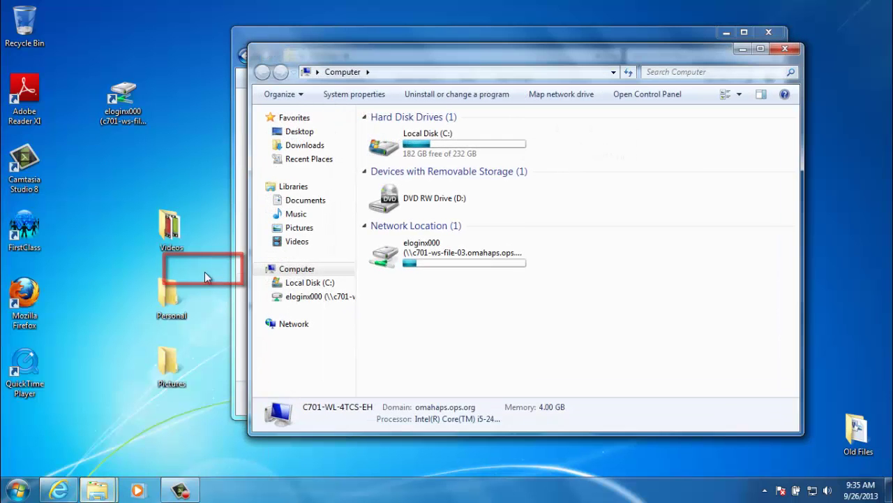
left_click_drag(475, 91, 399, 95)
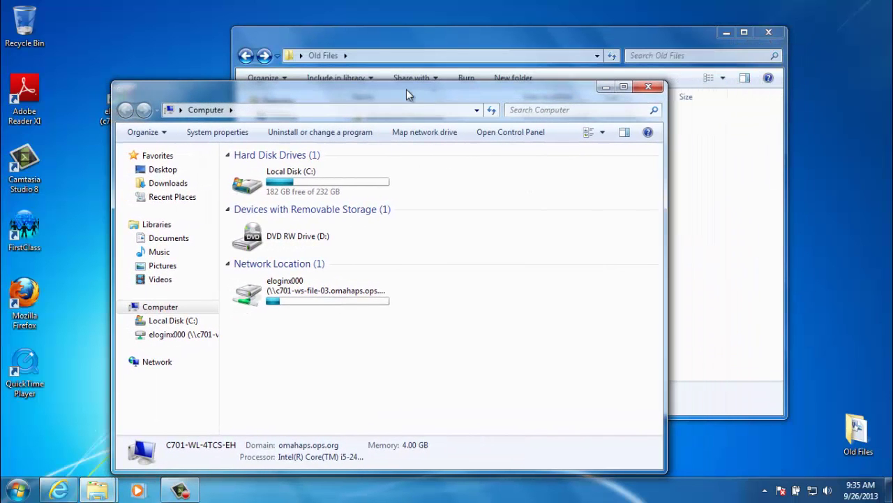
double_click(300, 292)
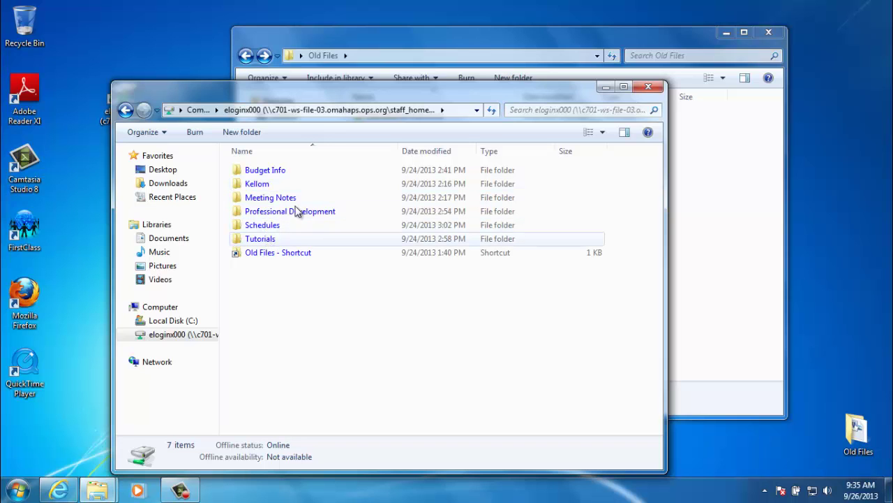
left_click_drag(331, 91, 238, 98)
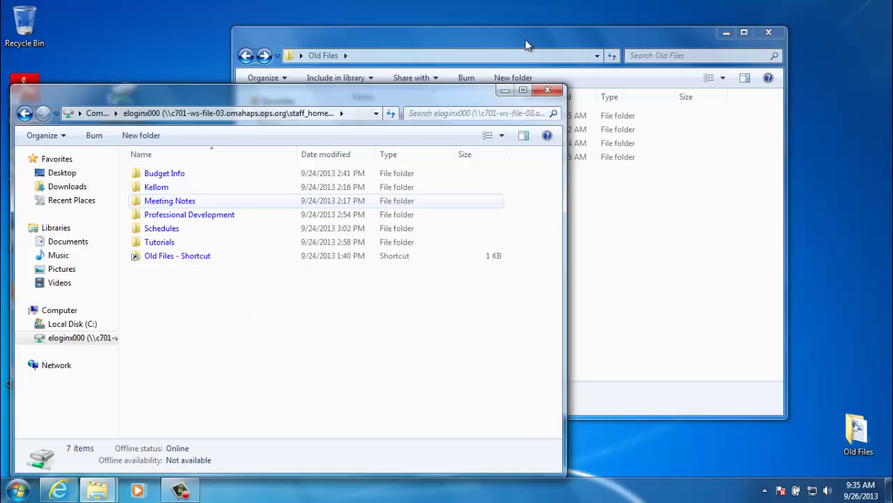
left_click_drag(492, 33, 640, 111)
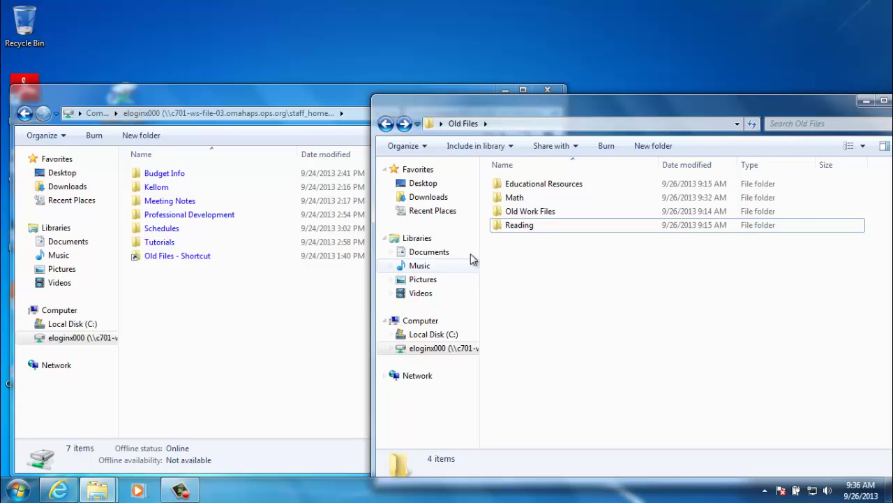
Copy the Educational Resources, Math, Old Work Files and Reading folders from Old Files to the home network drive.
left_click_drag(497, 184, 186, 340)
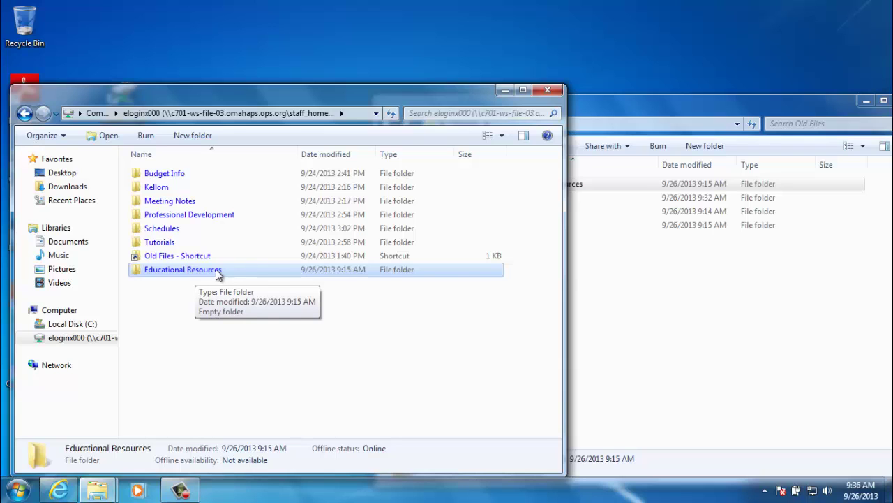
left_click(614, 270)
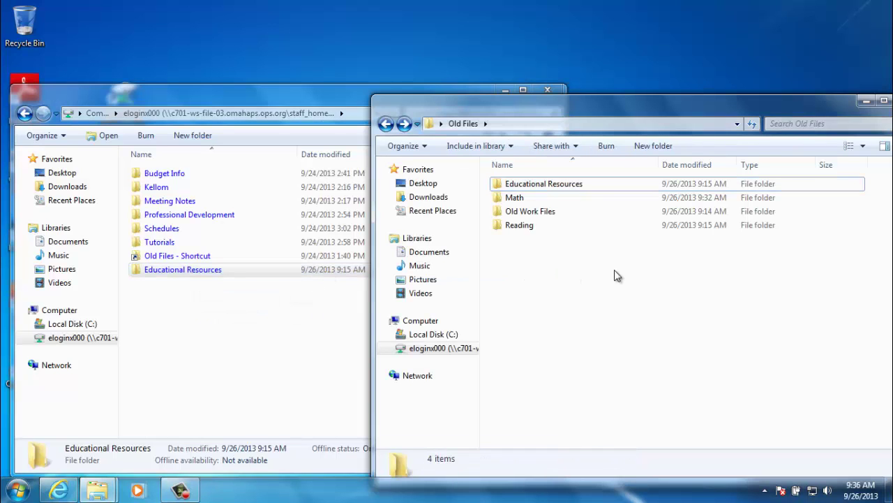
left_click(515, 200)
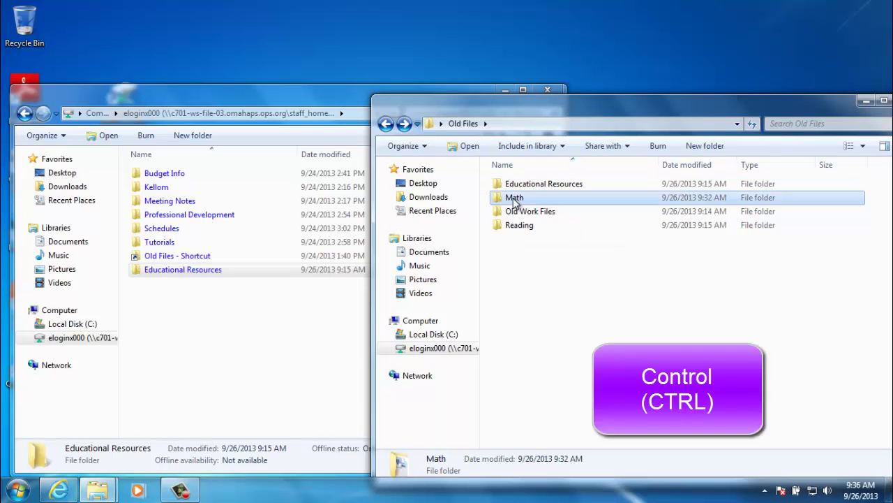
left_click(524, 213, "ctrl")
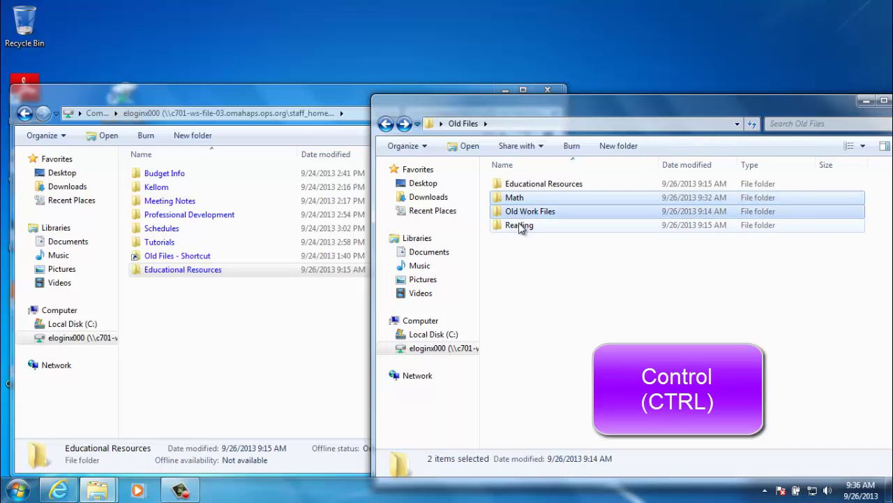
left_click(516, 226, "ctrl")
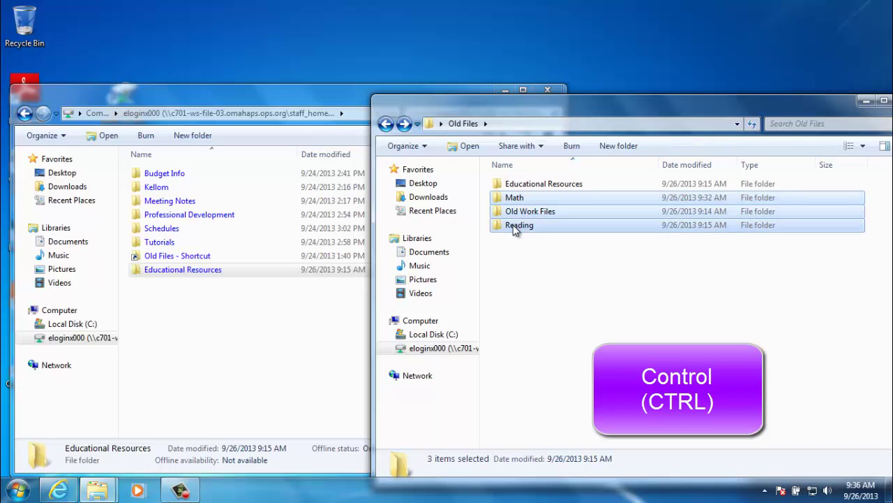
left_click_drag(513, 225, 235, 370)
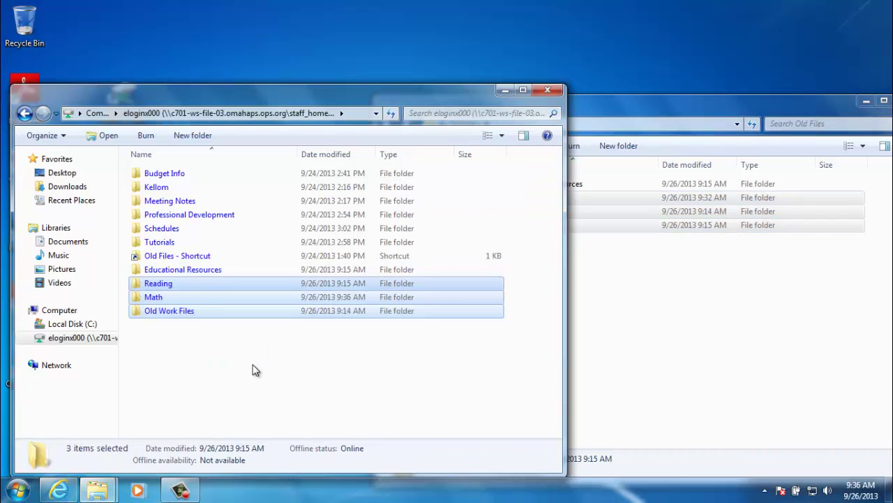
Open the Old Files shortcut on the network drive, select its folders from Educational Resources through Reading, and return to the drive.
double_click(170, 257)
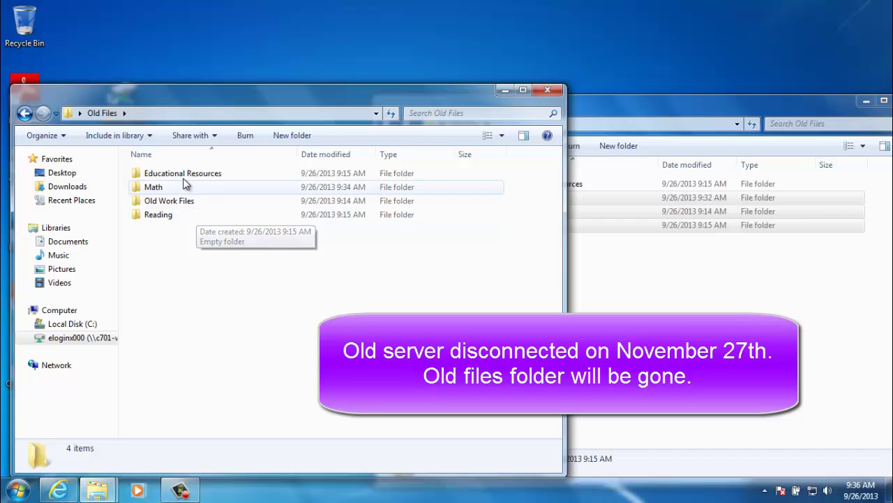
left_click(158, 180)
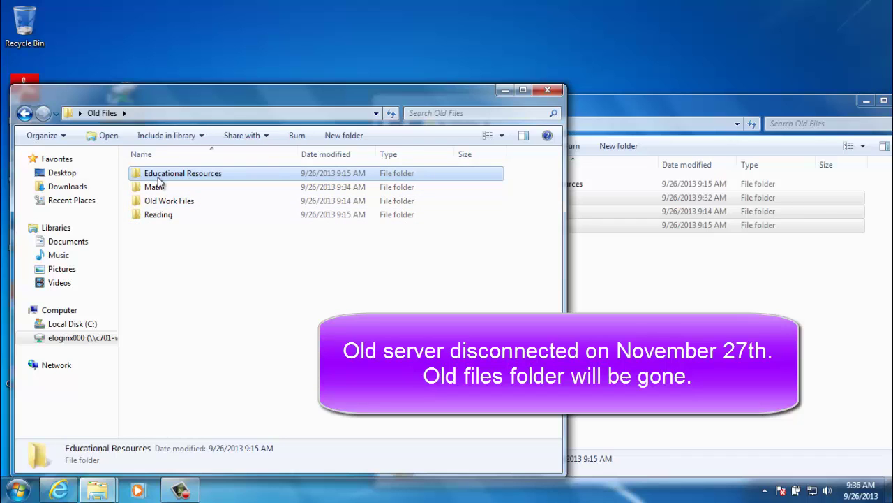
left_click(159, 216, "shift")
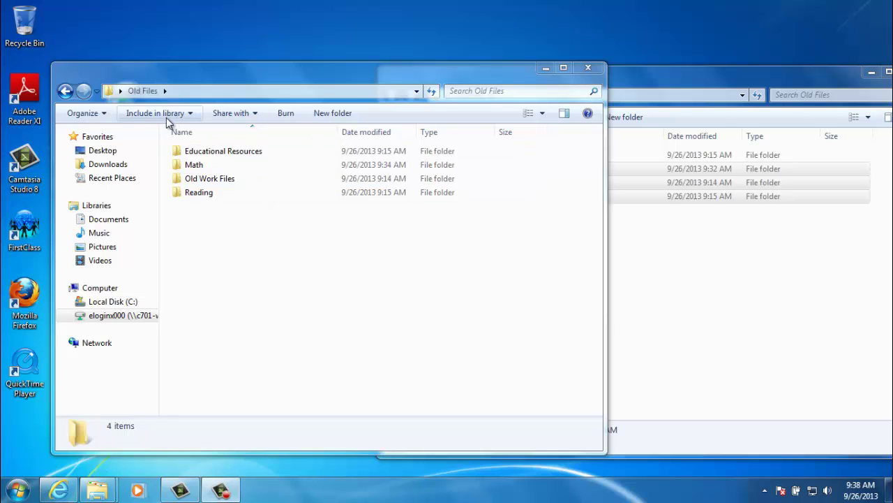
left_click(65, 92)
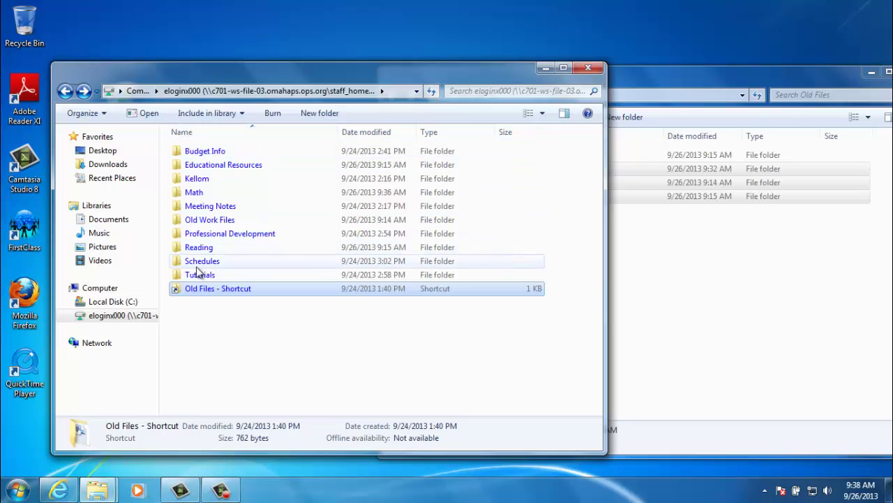
Compare the Educational Resources and Math folders in Old Files with their copies on the home network drive.
left_click(730, 254)
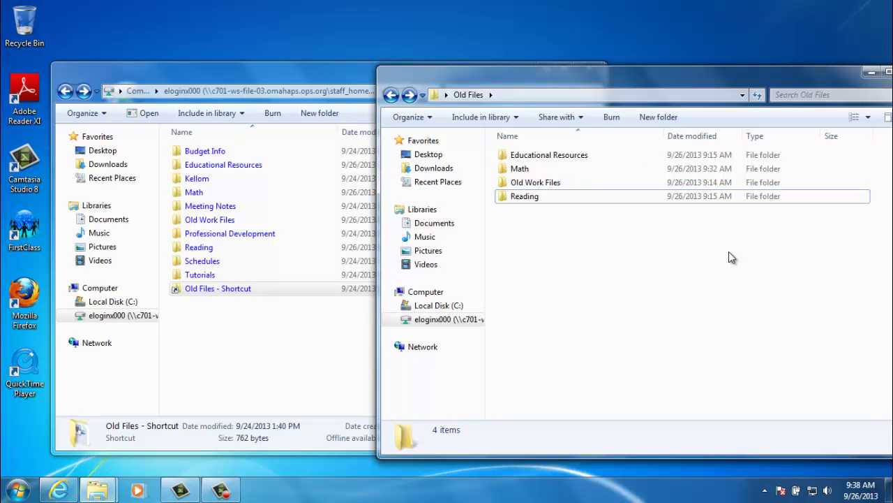
left_click(528, 160)
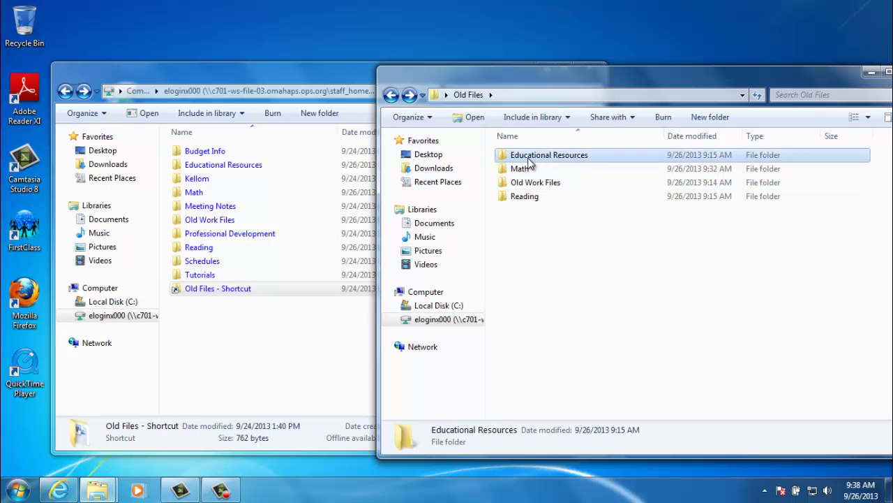
left_click(269, 165)
left_click(630, 219)
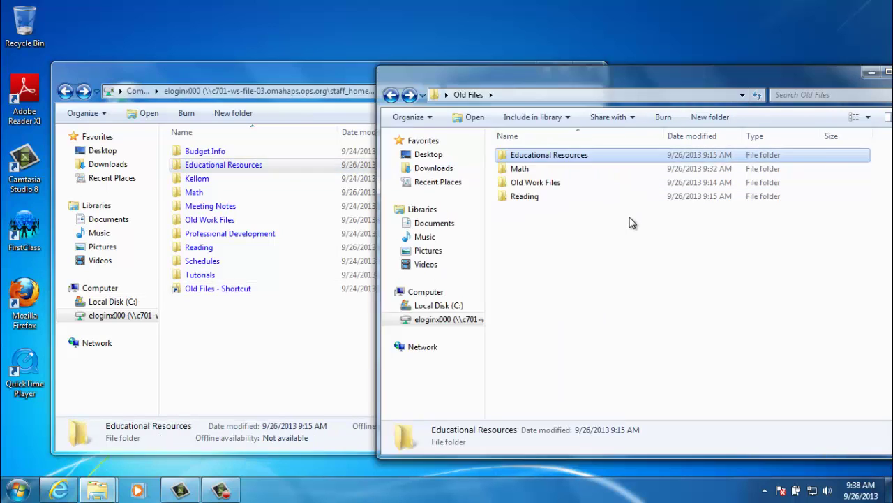
left_click(541, 168)
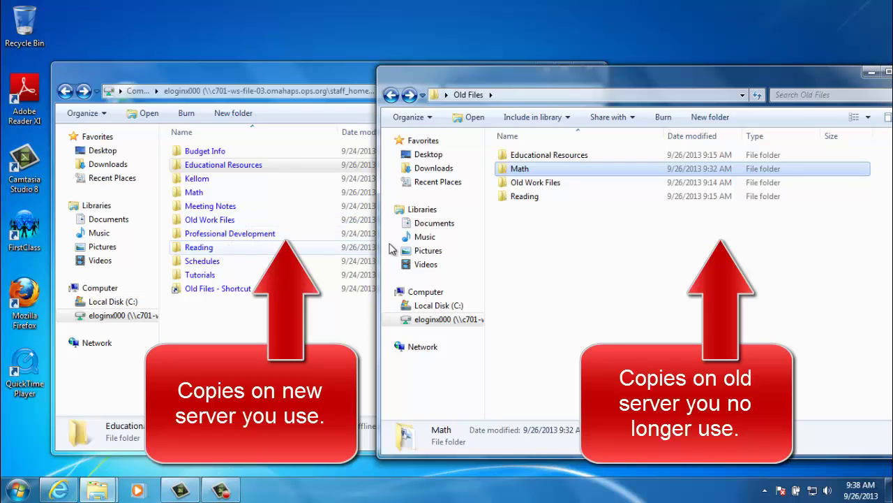
left_click(605, 240)
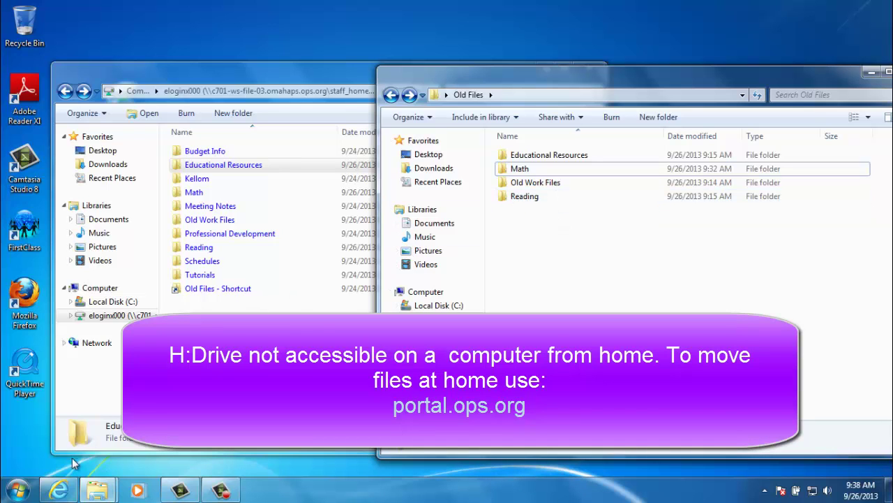
Switch to Internet Explorer, open My Files from the portal's Office & Files section, and accept and run the uploadApplet application.
left_click(62, 490)
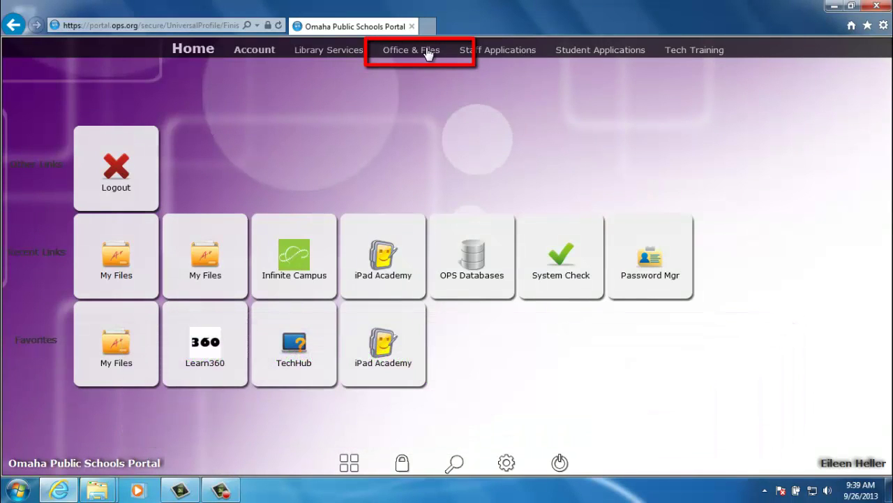
left_click(427, 52)
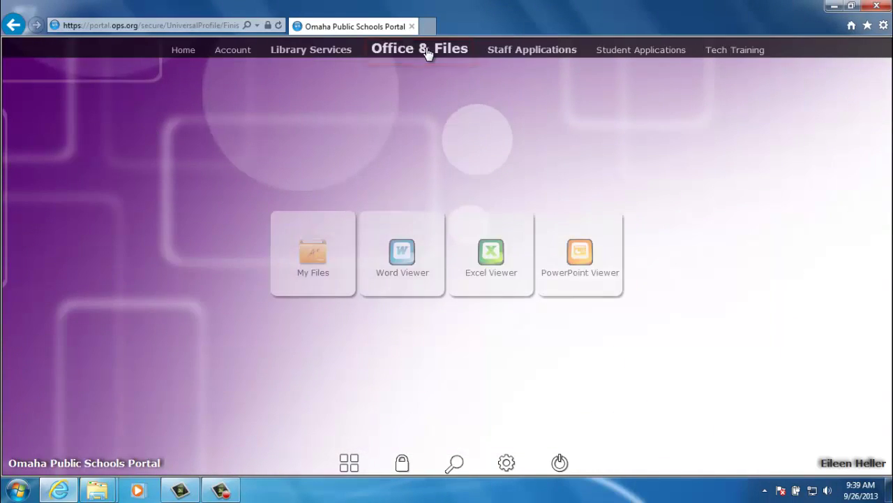
left_click(322, 250)
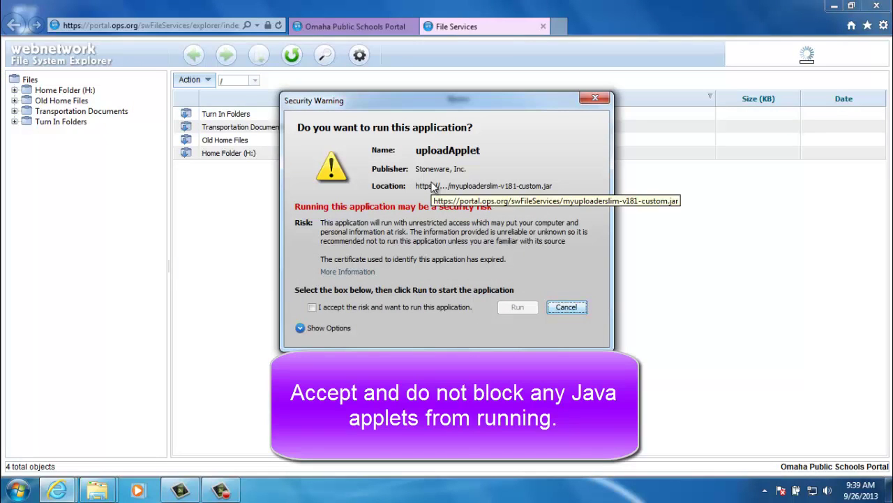
left_click(312, 308)
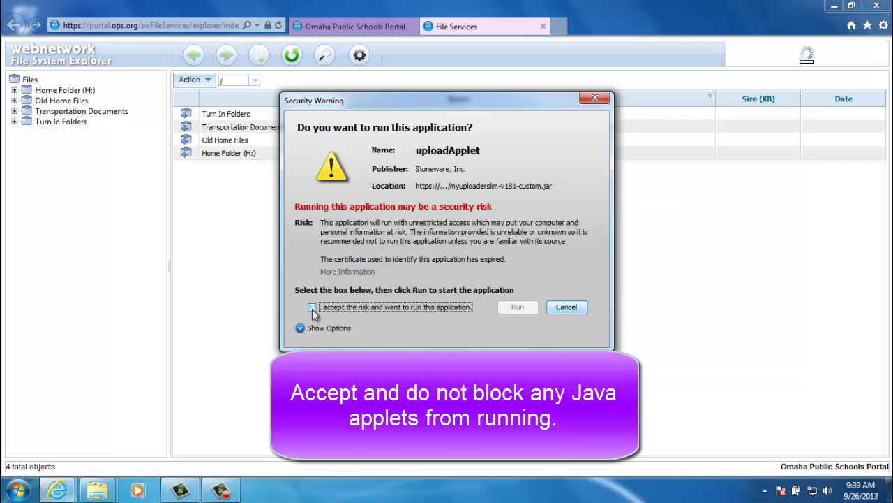
left_click(514, 309)
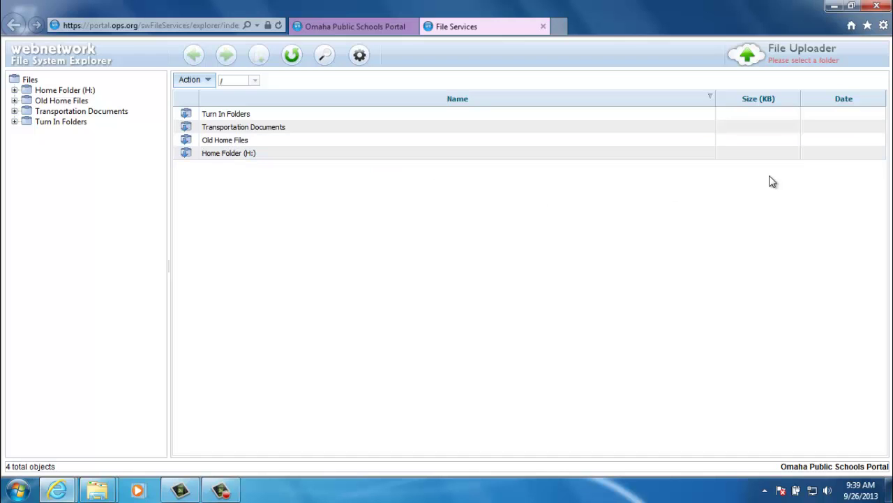
Close the browser and reposition the Old Files window so it lies fully within the desktop.
left_click(882, 9)
left_click(422, 255)
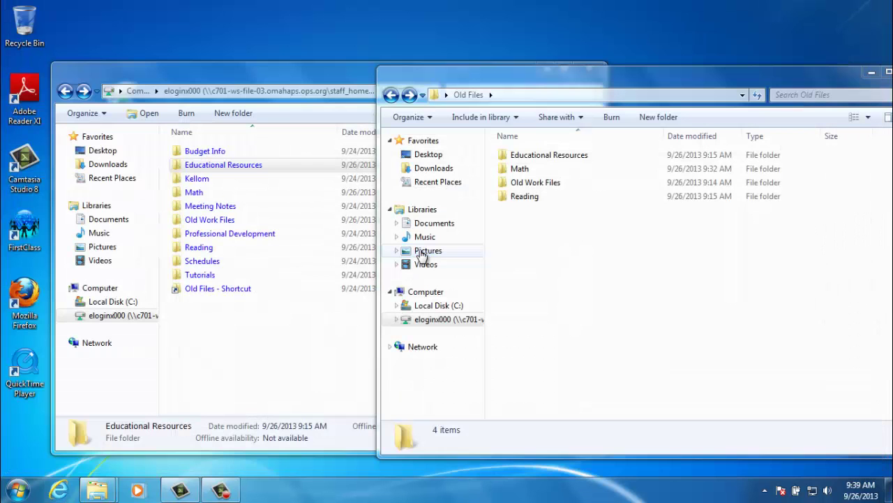
left_click_drag(811, 77, 707, 77)
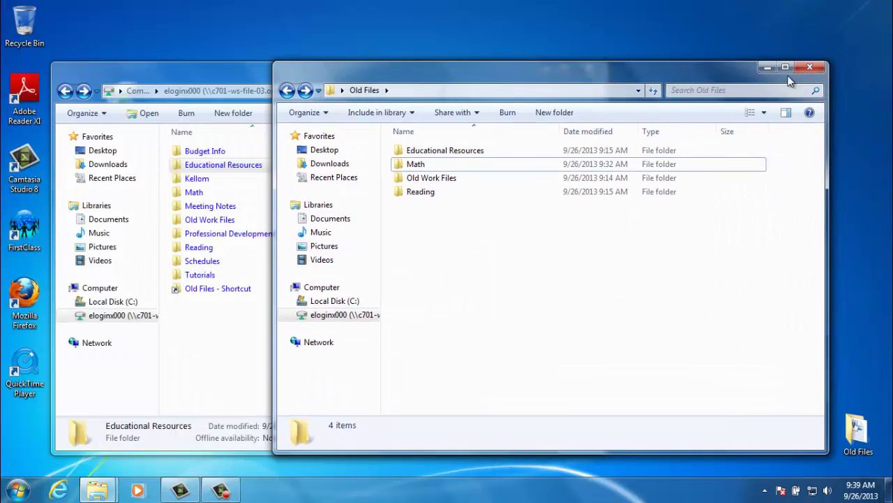
Close the Old Files window and move the home network drive window to uncover the Videos, Personal and Pictures folders on the desktop.
left_click(810, 67)
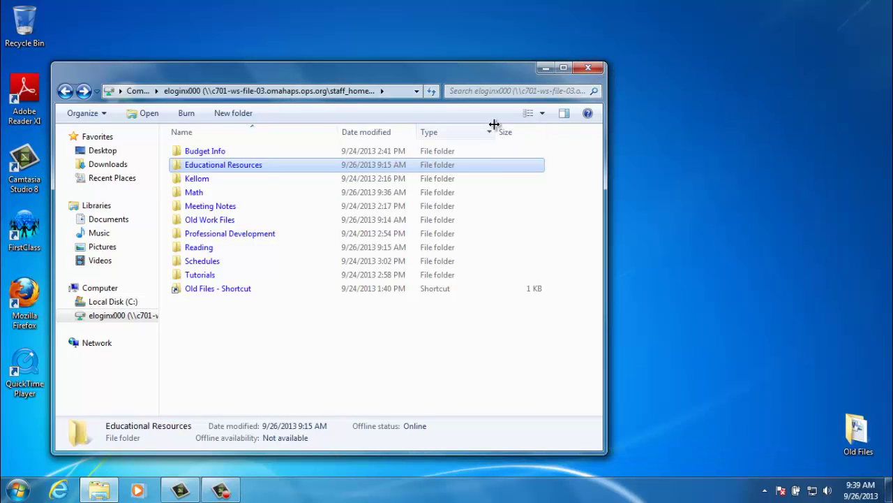
left_click_drag(446, 67, 631, 56)
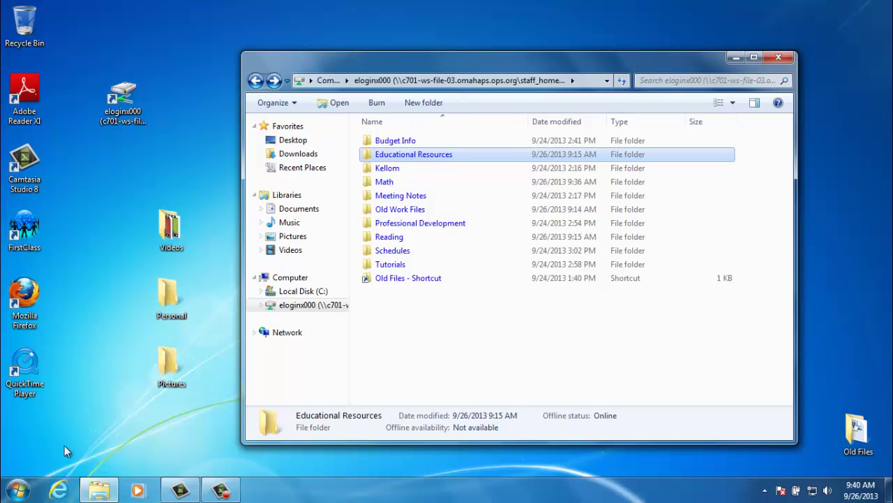
Open the home network drive from Computer in a new window and create a shortcut to the drive inside its own folder.
left_click(18, 490)
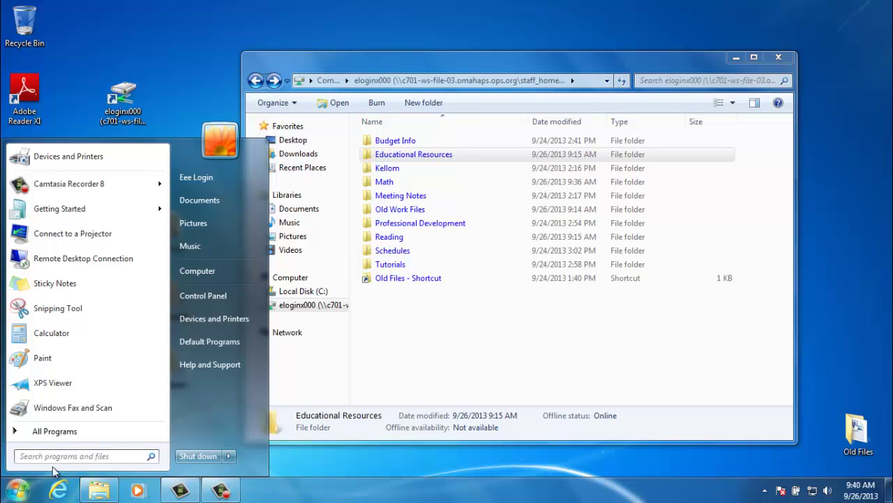
left_click(190, 275)
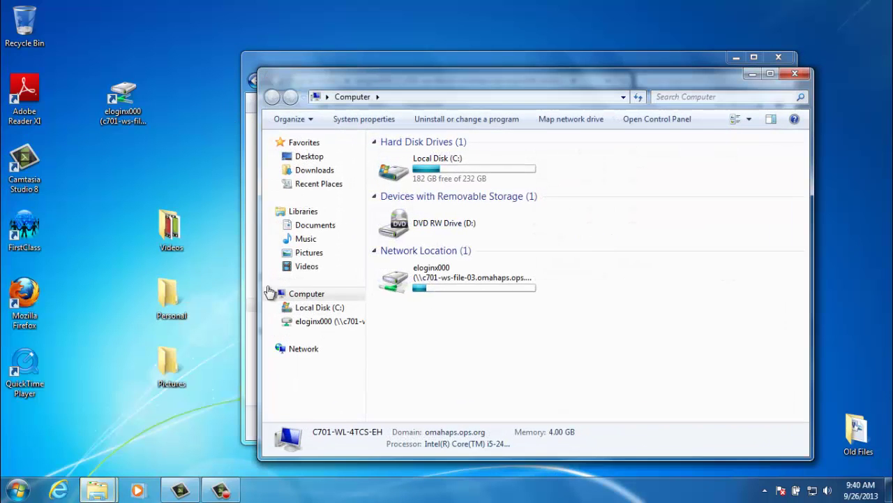
double_click(456, 277)
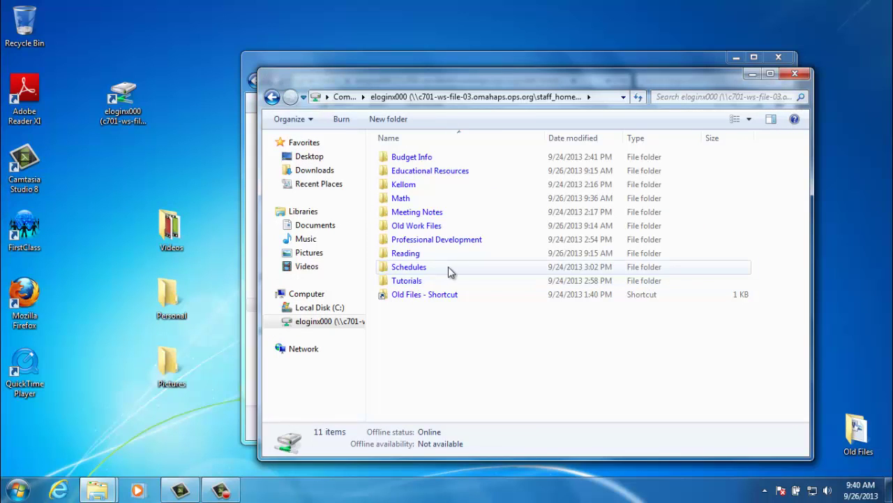
mouse_move(449, 271)
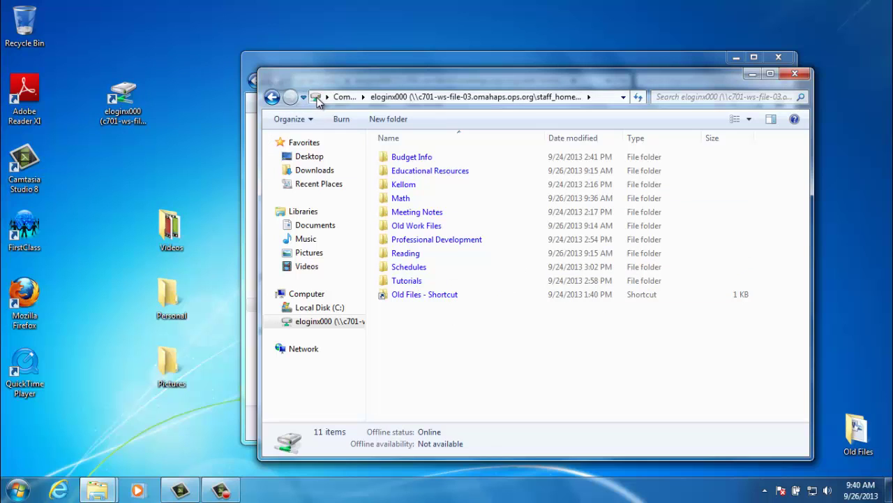
mouse_move(317, 100)
left_mouse_down()
mouse_move(248, 139)
mouse_move(137, 167)
mouse_move(200, 165)
mouse_move(316, 101)
left_mouse_up()
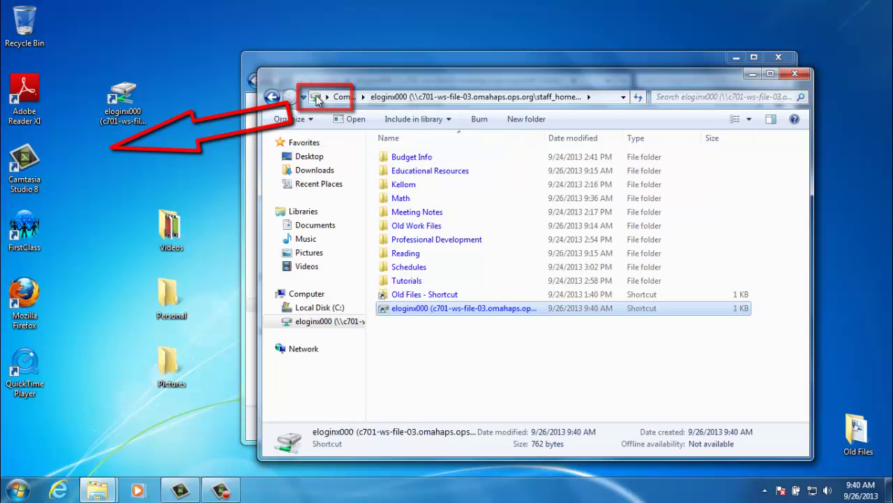
Close both home network drive windows and reopen the drive from its desktop shortcut.
left_click(795, 74)
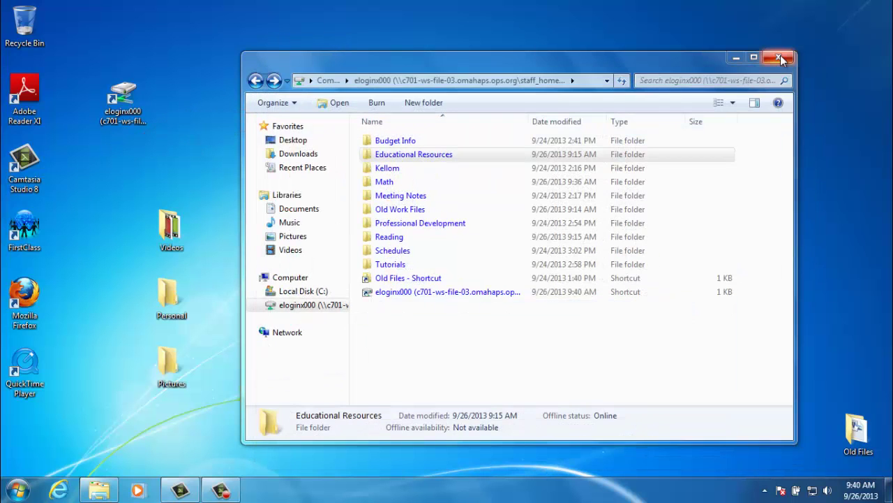
left_click(780, 56)
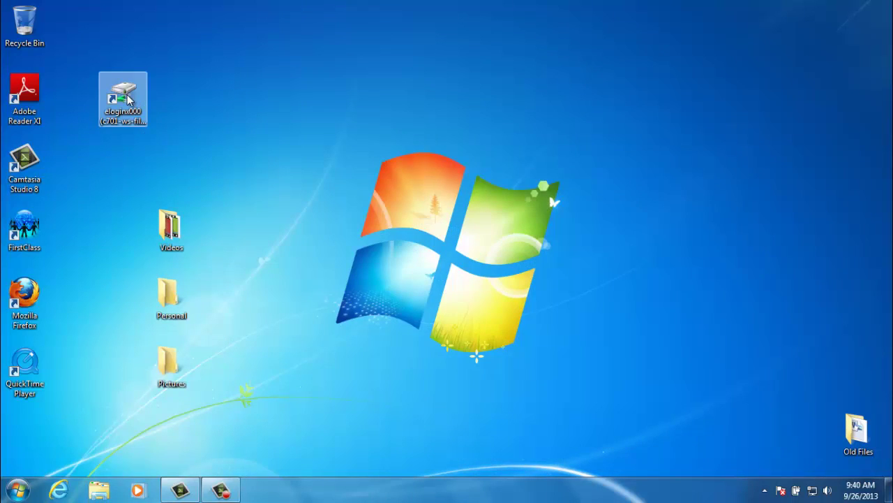
double_click(128, 99)
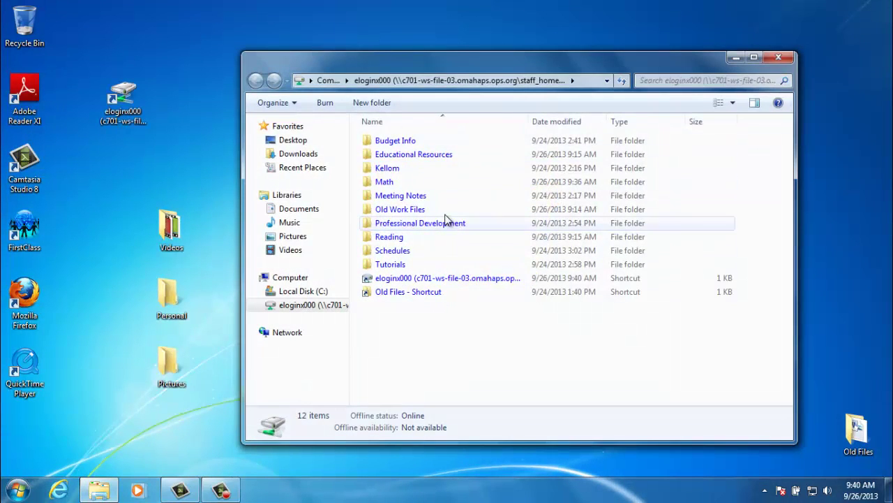